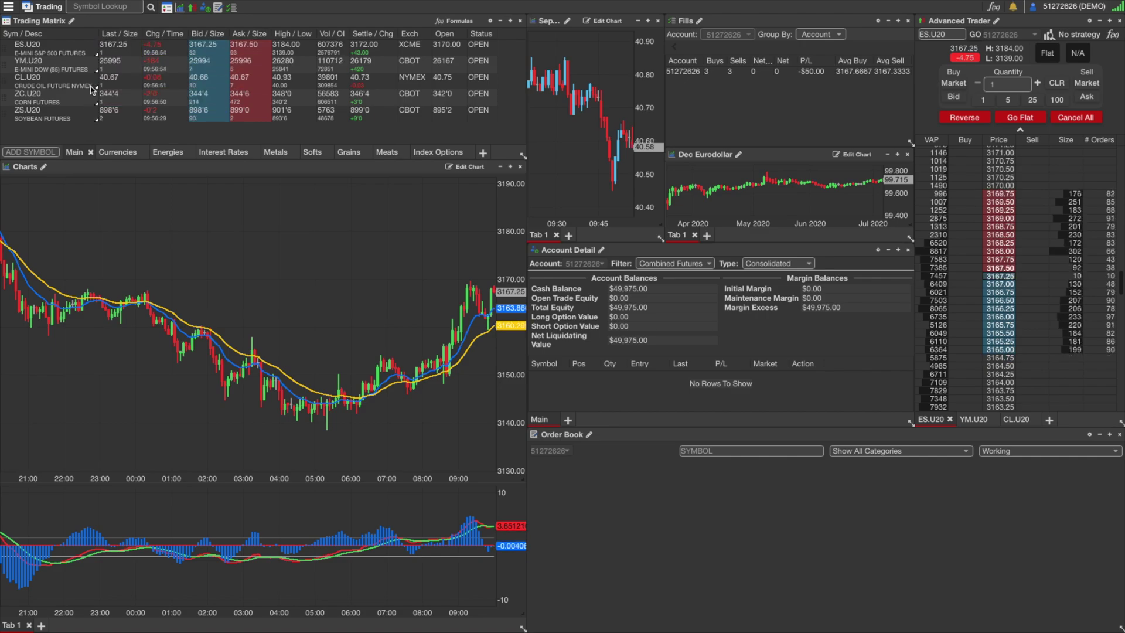
Step: Submit a one-contract ES.U20 market buy order, which fills at 3167.00
left_click(63, 56)
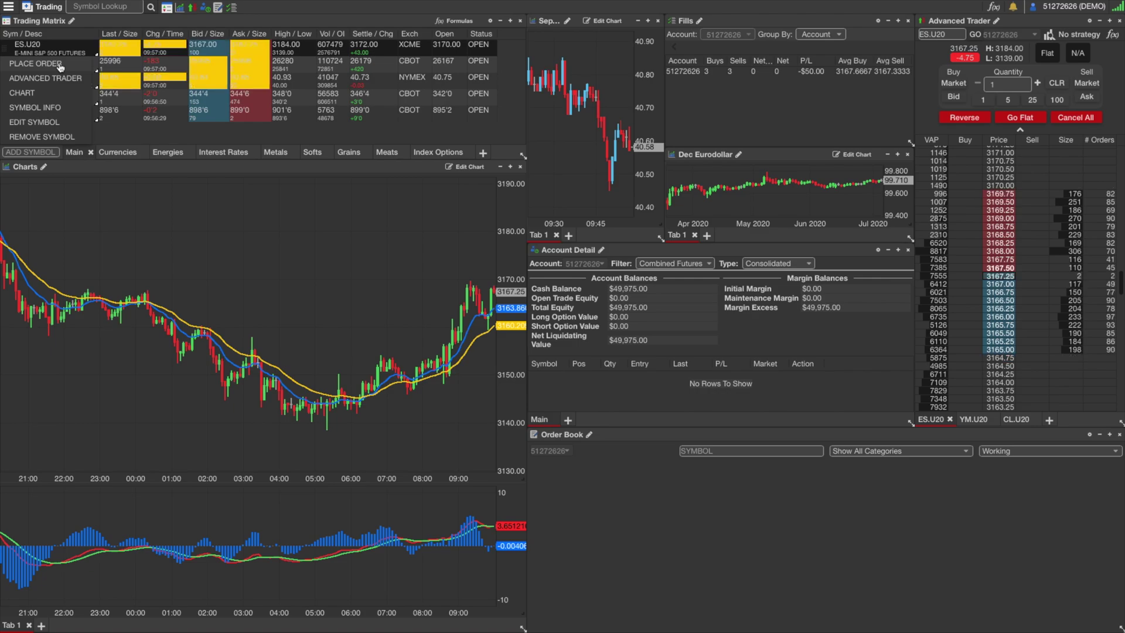
left_click(59, 66)
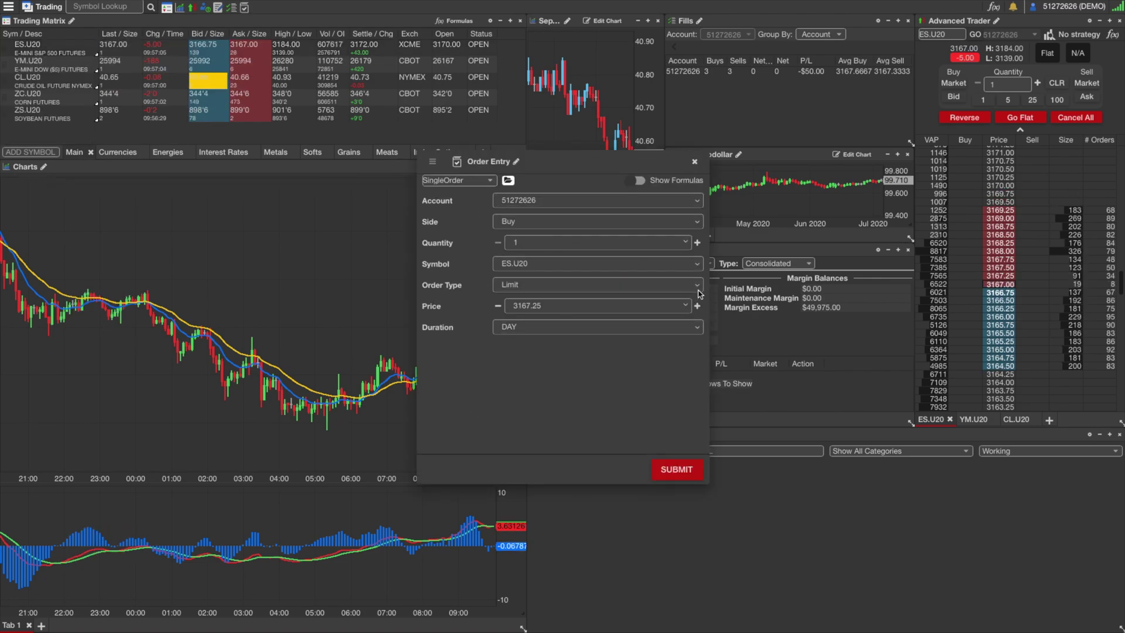
left_click(567, 284)
left_click(528, 295)
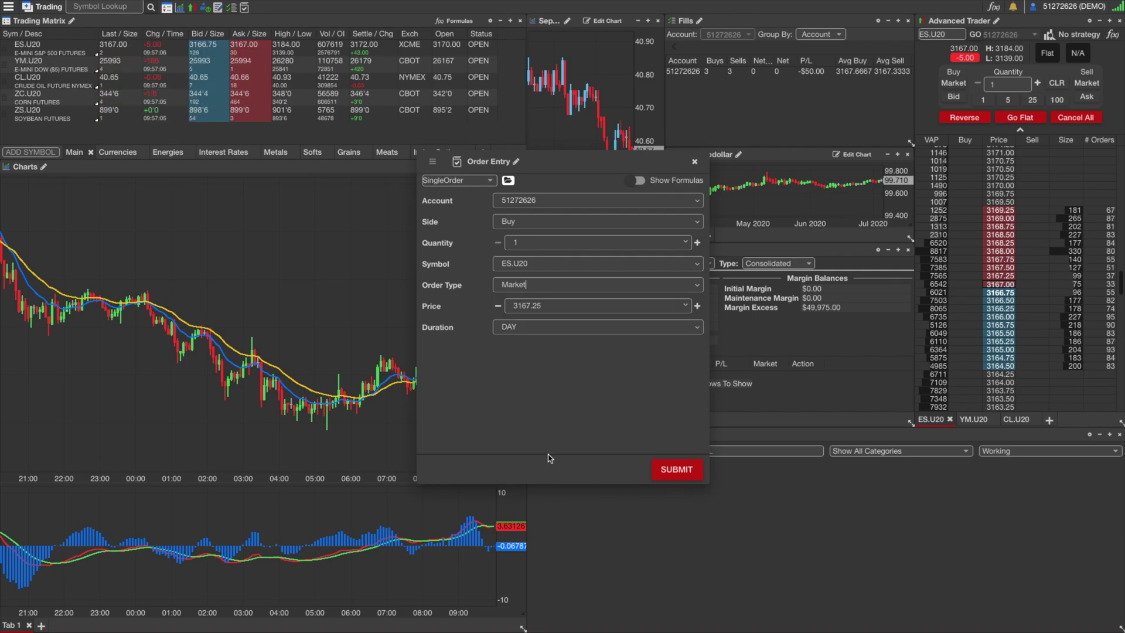
left_click(678, 469)
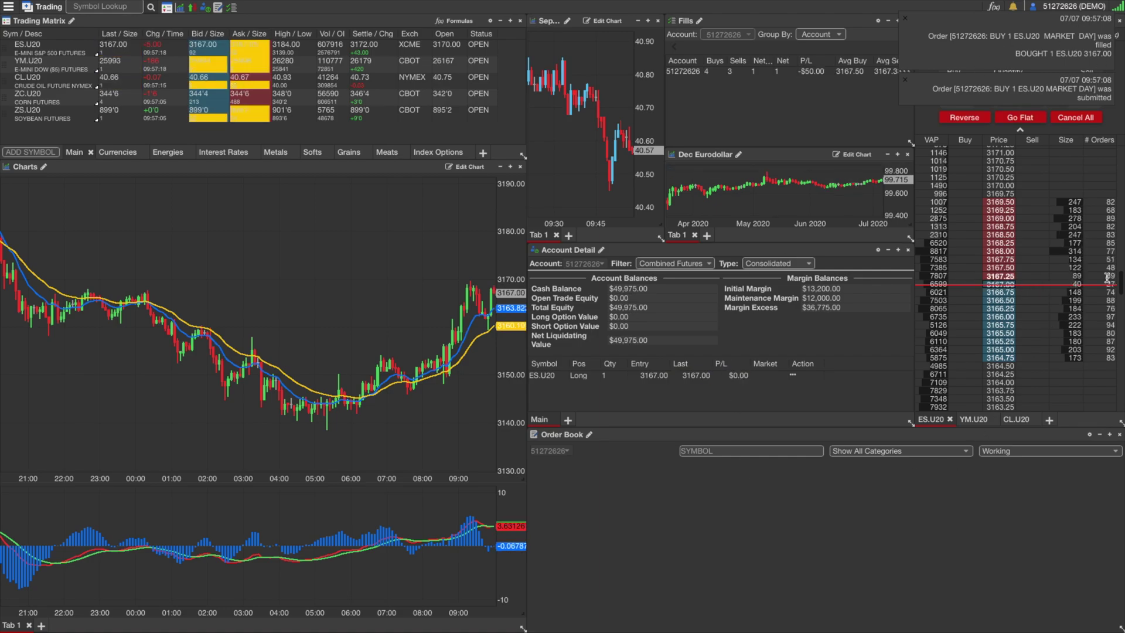
Step: Offset the long ES.U20 position with a one-contract market sell from Account Detail
left_click(906, 21)
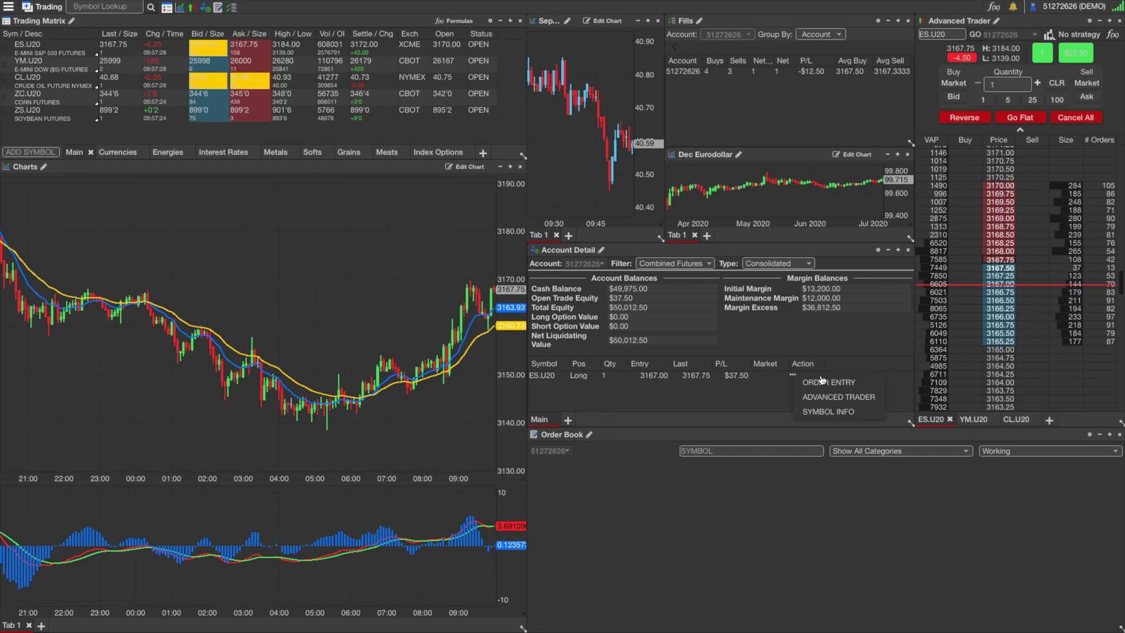
left_click(826, 382)
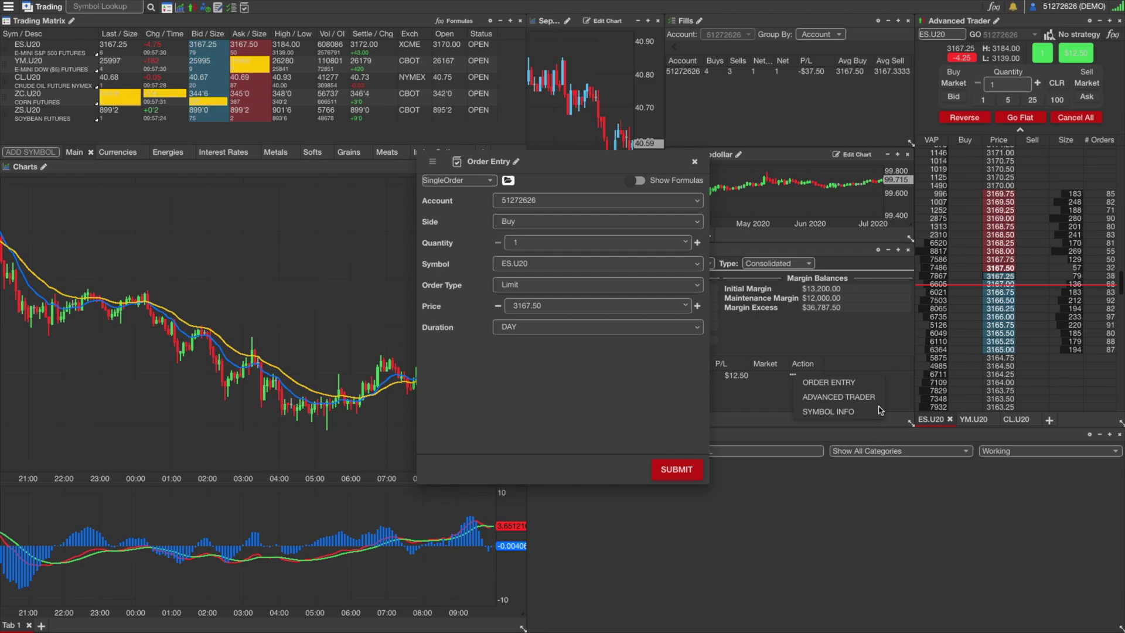
left_click(697, 225)
left_click(509, 246)
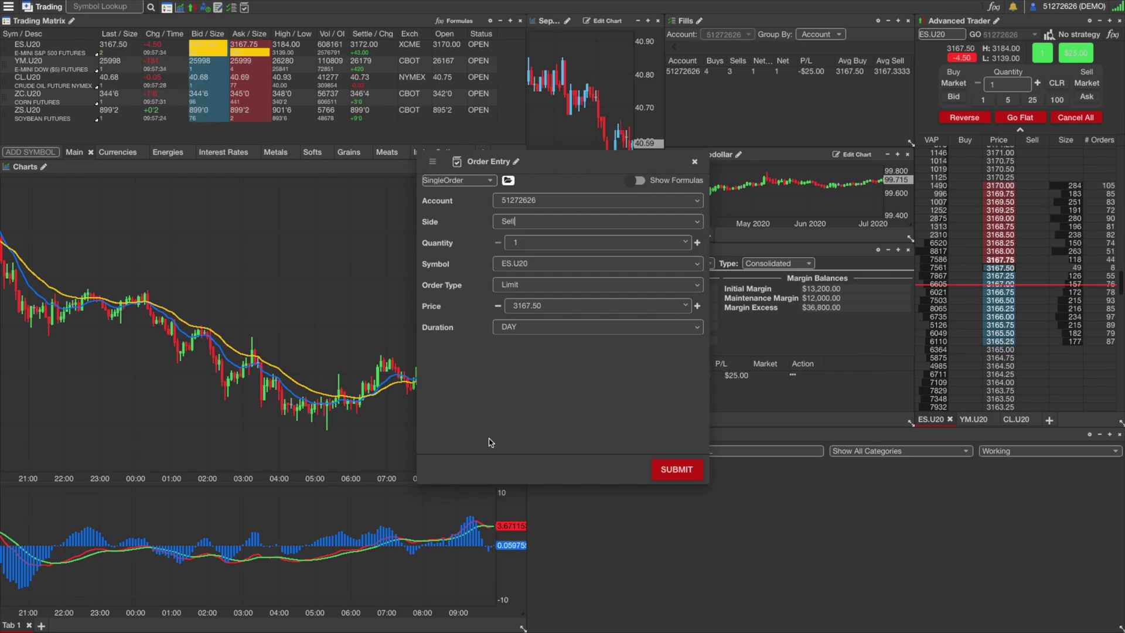
left_click(505, 287)
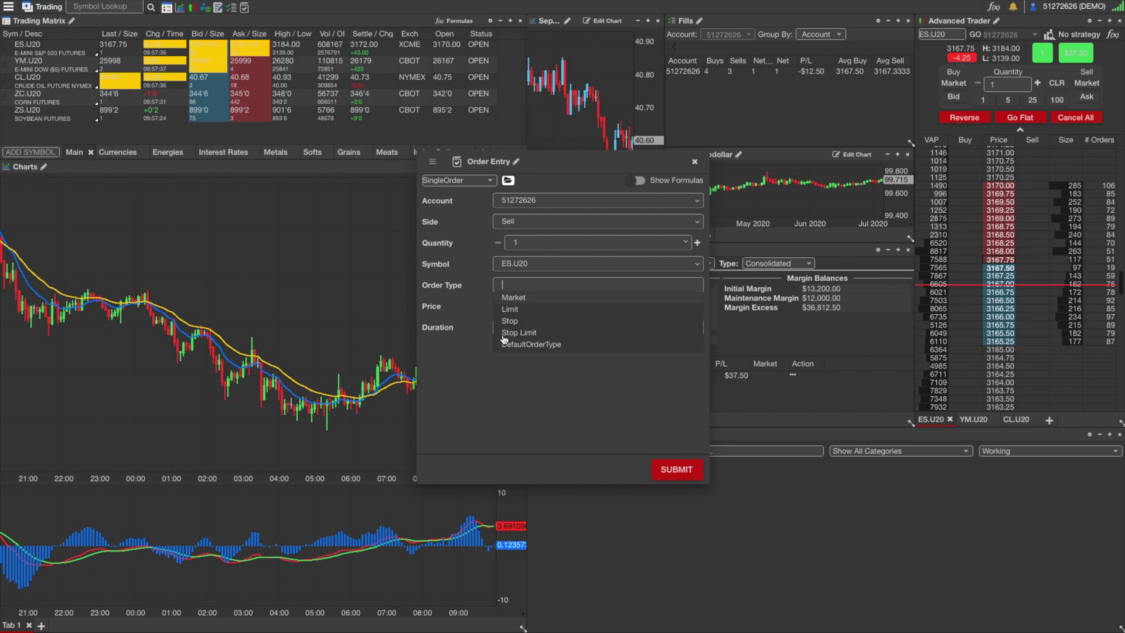
left_click(513, 298)
left_click(676, 470)
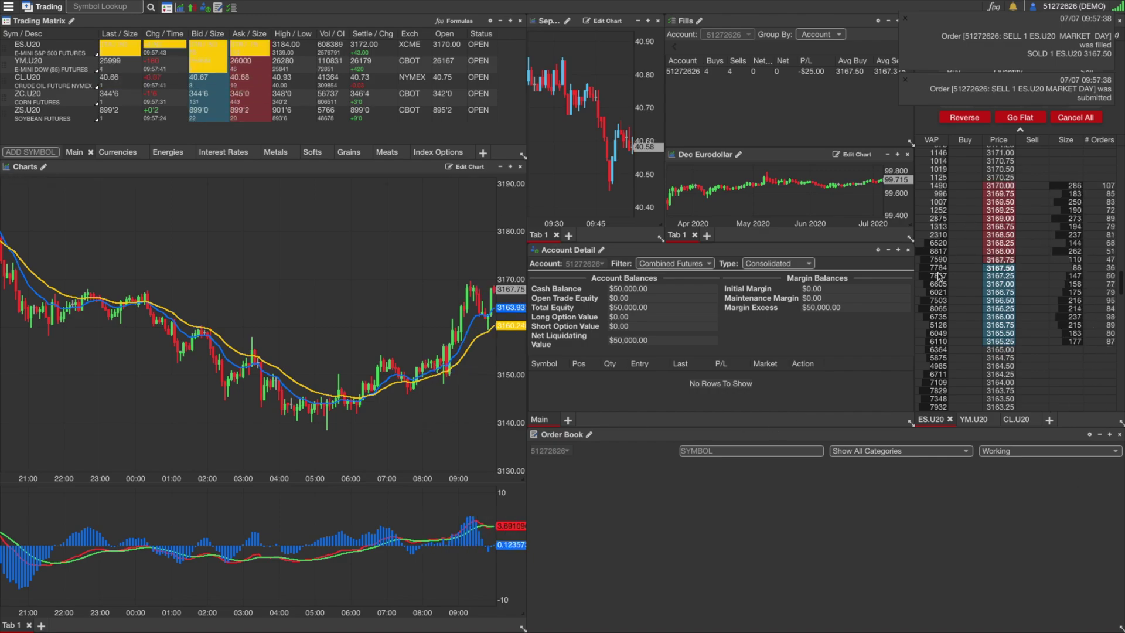
Step: From Advanced Trader, buy one ES.U20 contract at 3167.50, then sell it at market
left_click(904, 24)
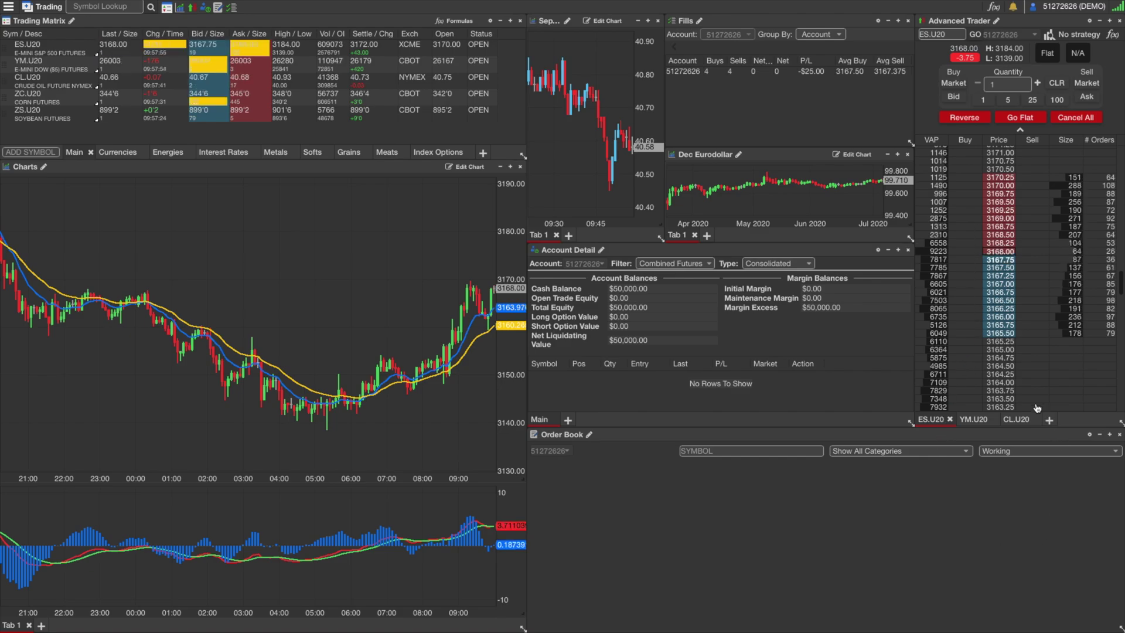
left_click(994, 354)
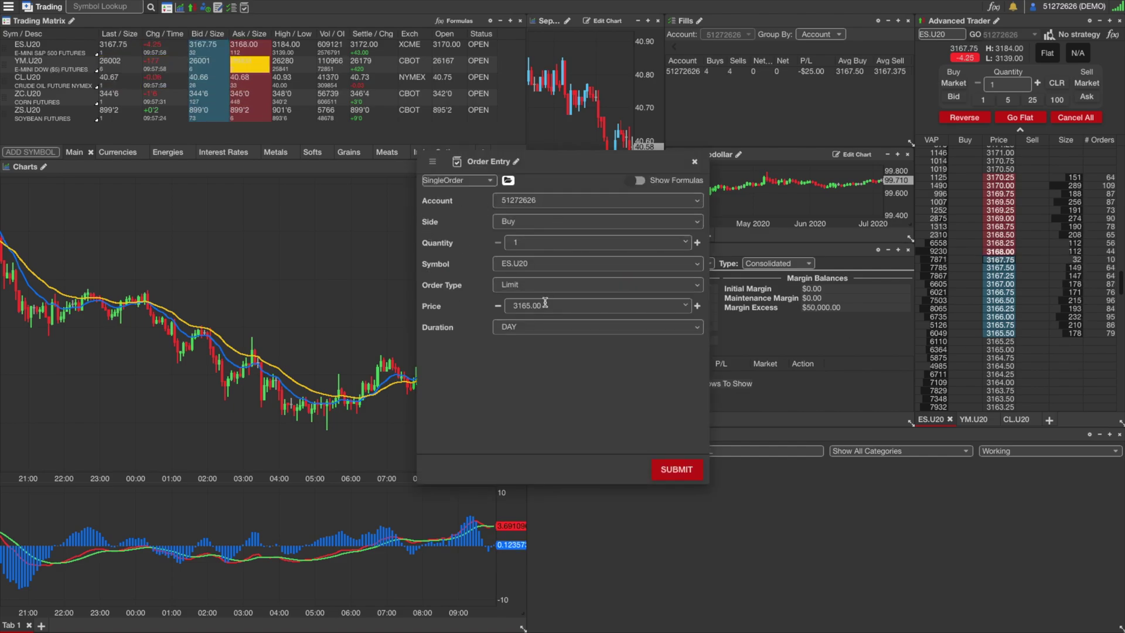
left_click(670, 469)
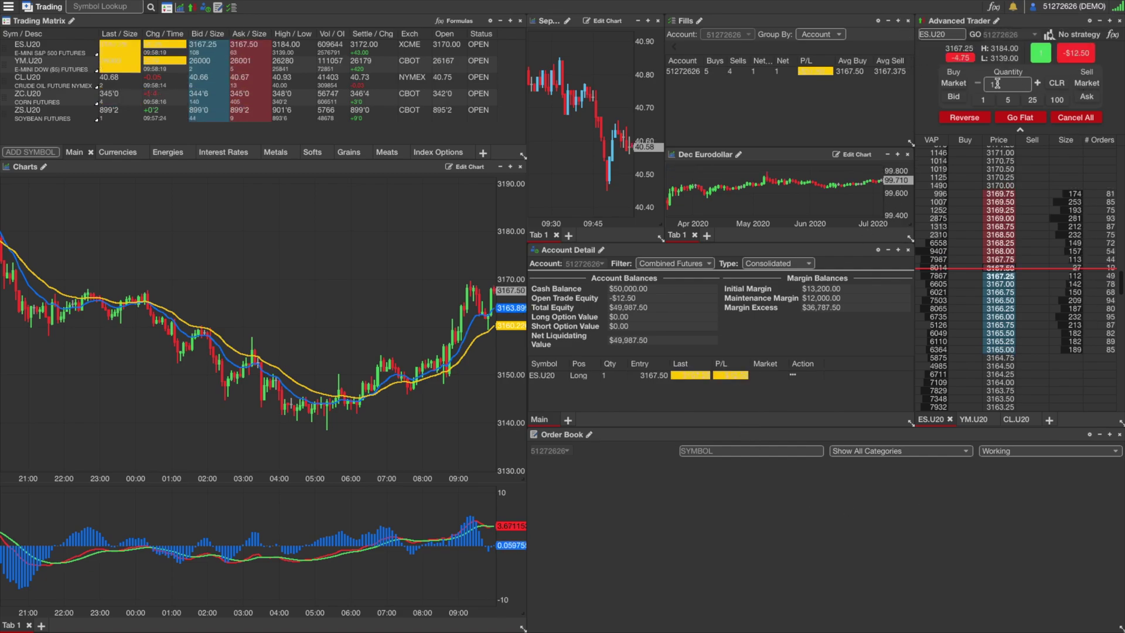
left_click(1086, 85)
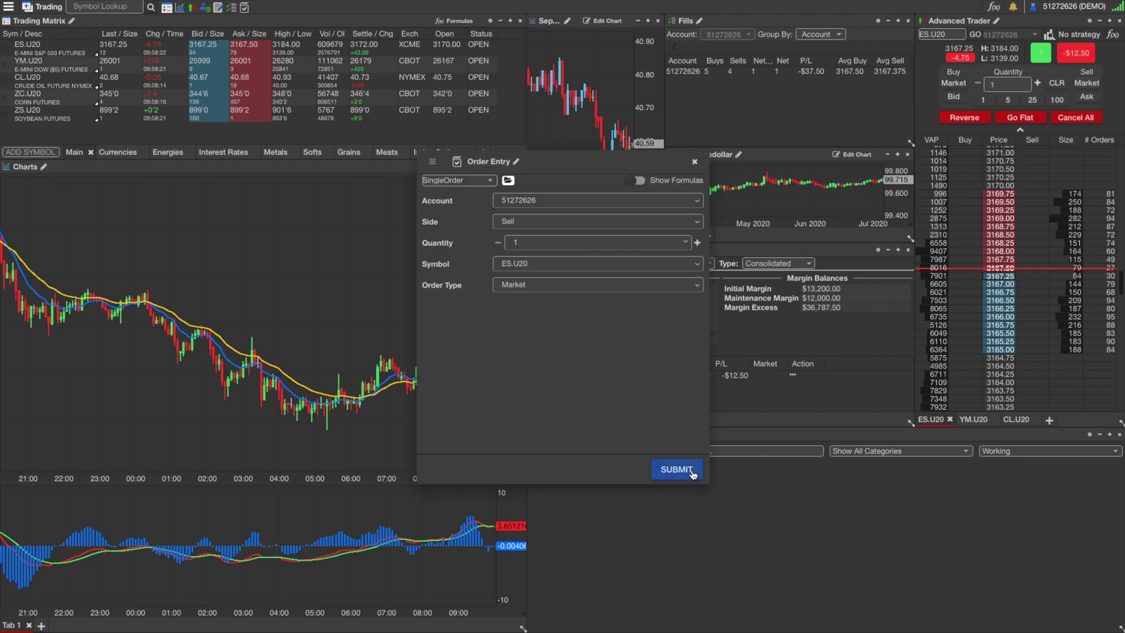
left_click(692, 473)
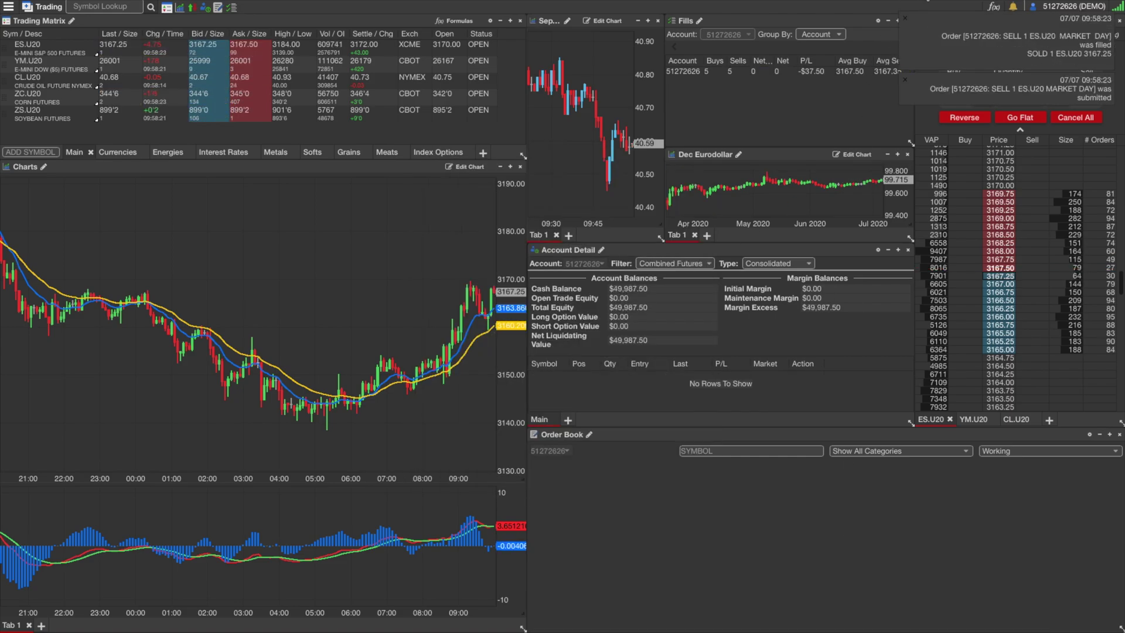